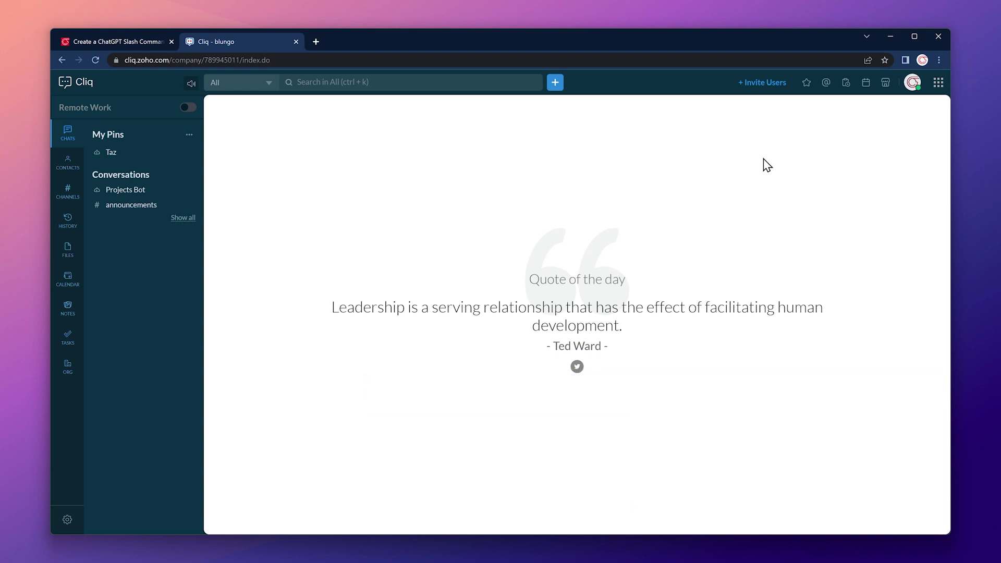
# Open the form for creating a new slash command in the Bots & Tools integrations.
pyautogui.click(913, 84)
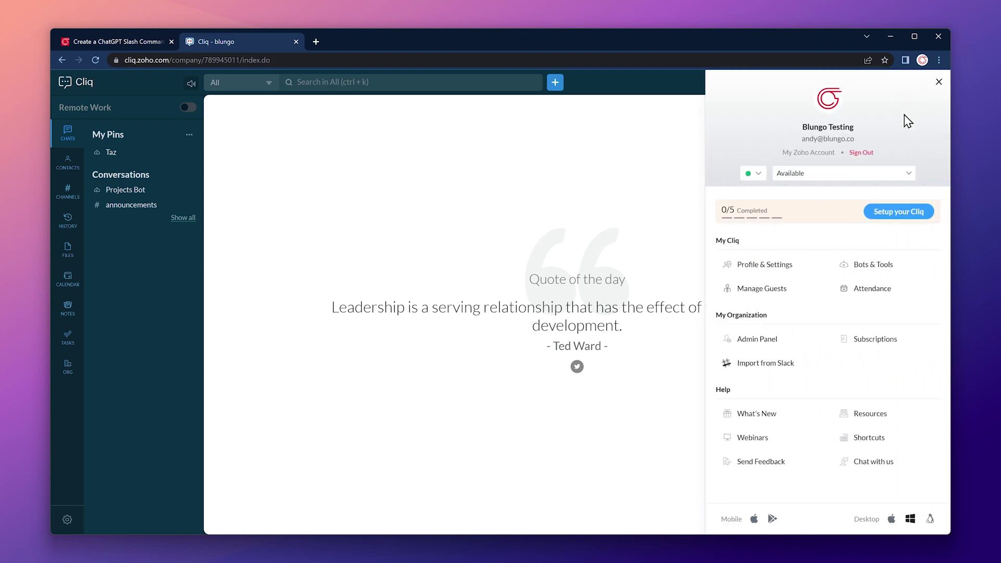
pyautogui.click(869, 267)
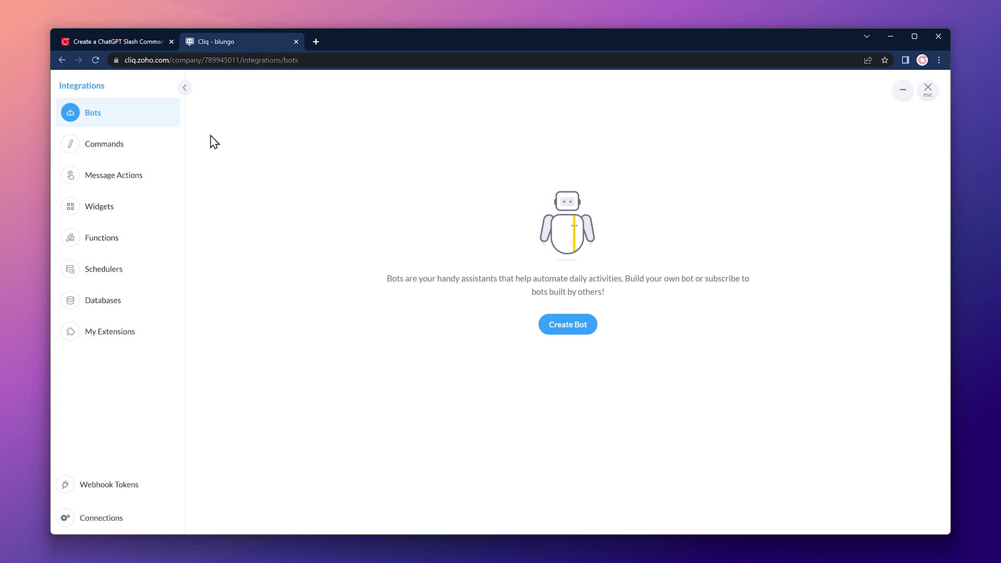
pyautogui.click(133, 144)
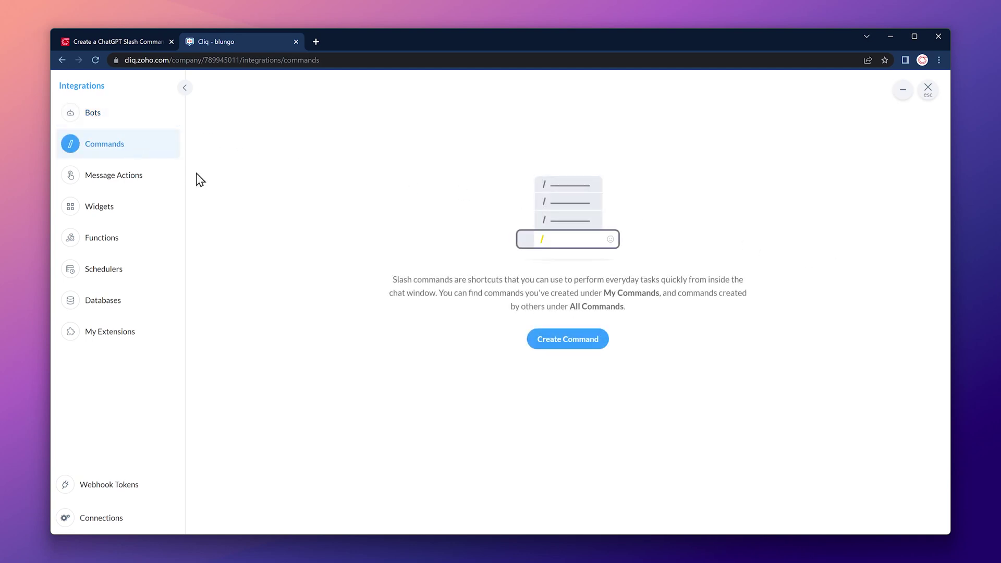
pyautogui.click(553, 343)
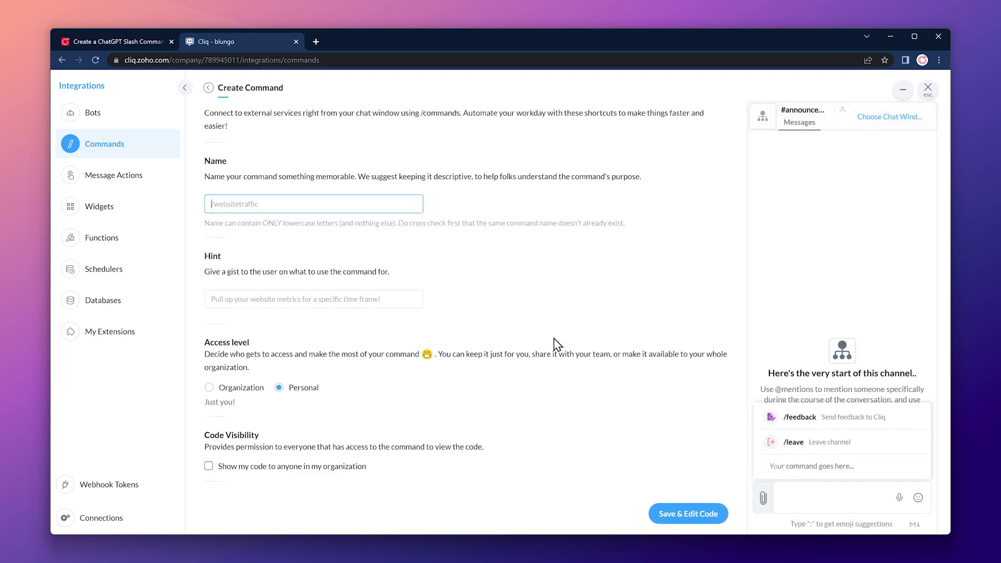
# Create the command /chatgpt with the hint "ChatGPT will answer your questions" and Organization access, and save it to edit its code.
pyautogui.write('/chatgpt')
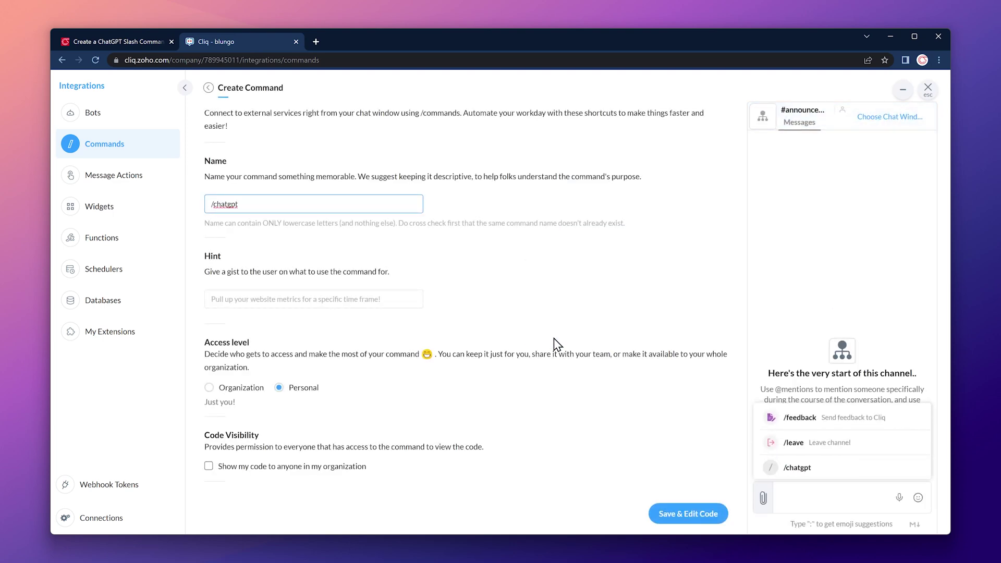
pyautogui.click(385, 302)
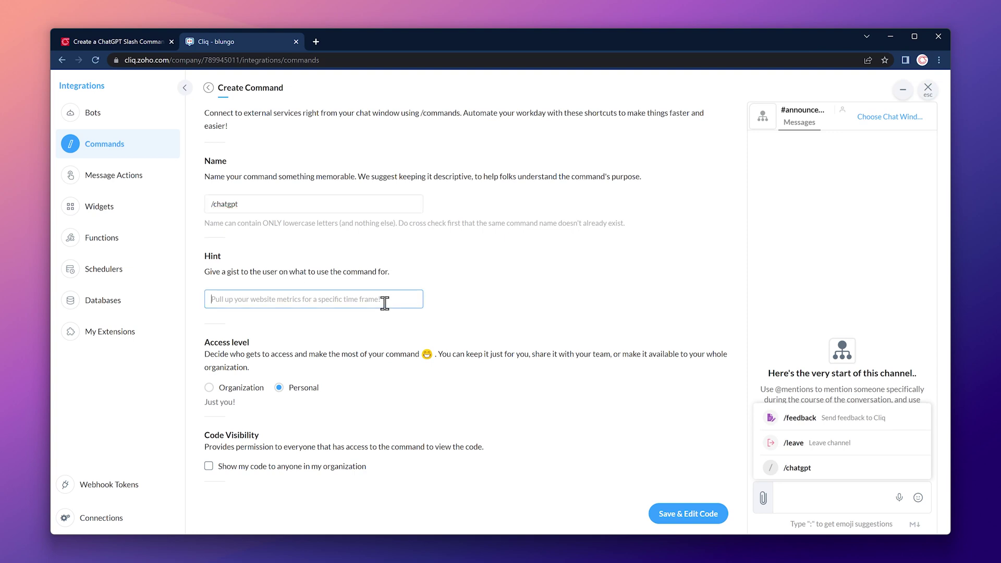
pyautogui.write('ChatGPT will answer your questions')
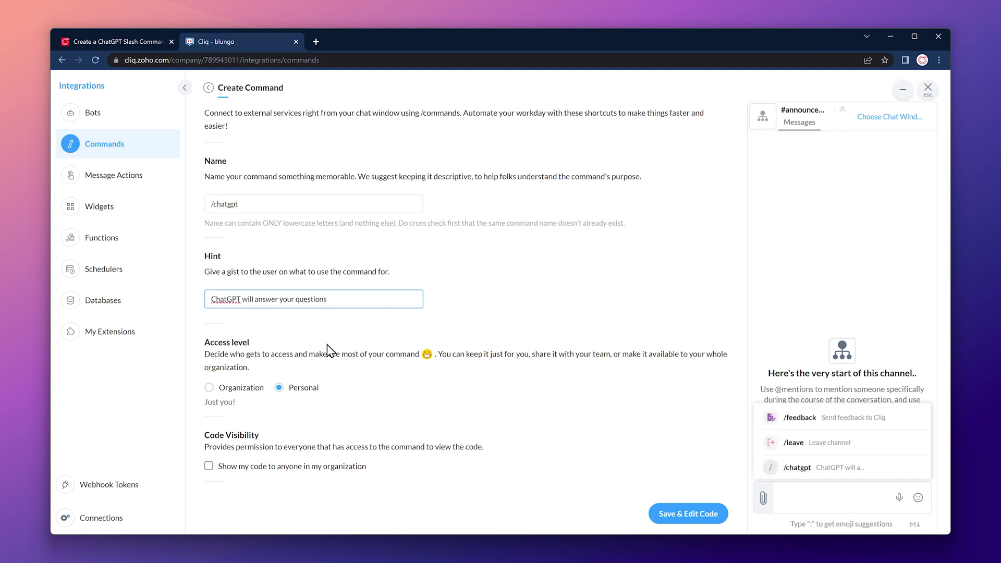
pyautogui.click(231, 388)
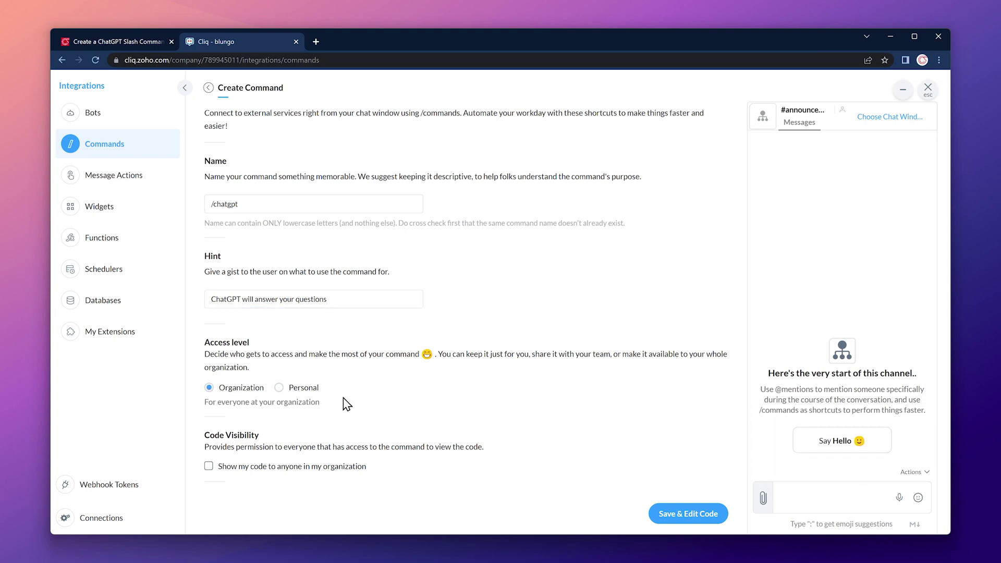
pyautogui.scroll(-4, 354, 405)
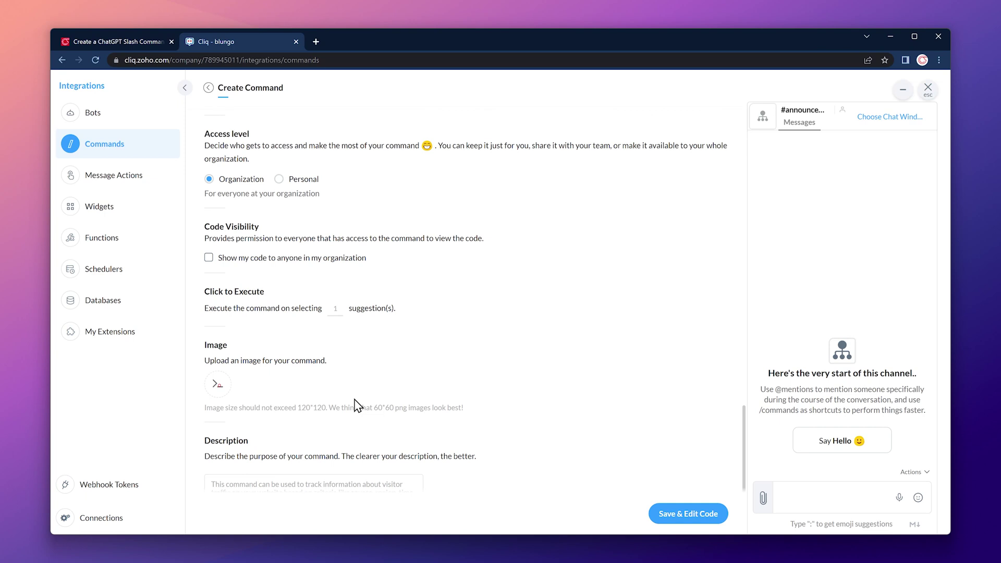
pyautogui.click(664, 515)
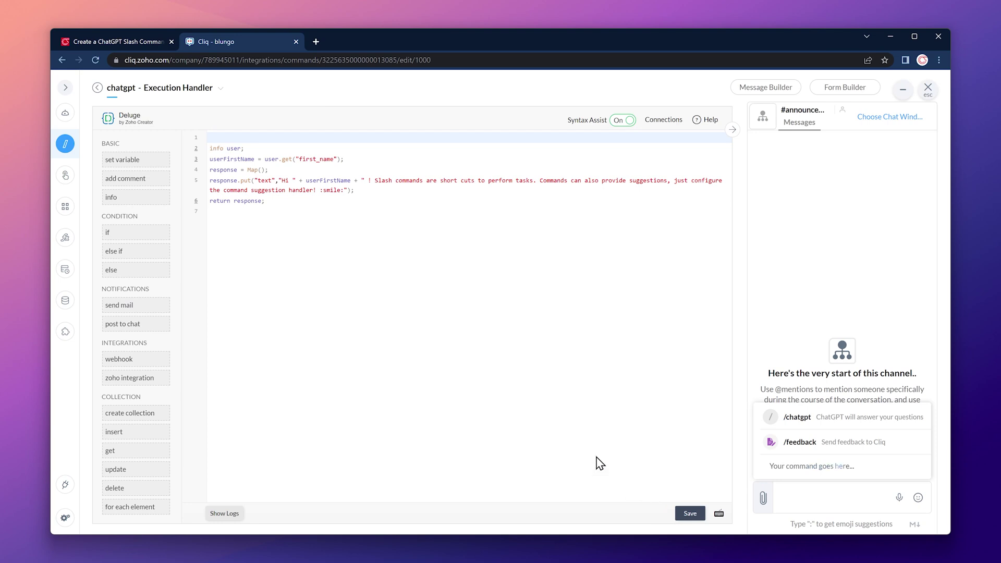
# Replace the default Execution Handler code with the complete code sample copied from the blungo.com blog post.
pyautogui.click(144, 41)
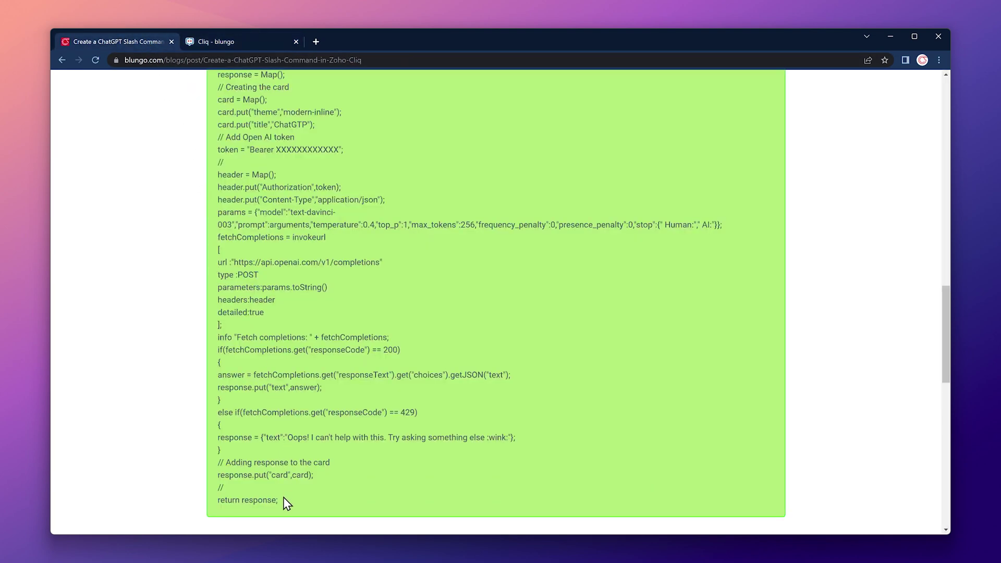
pyautogui.moveTo(282, 501); pyautogui.dragTo(206, 235)
pyautogui.hotkey('ctrl', 'c')
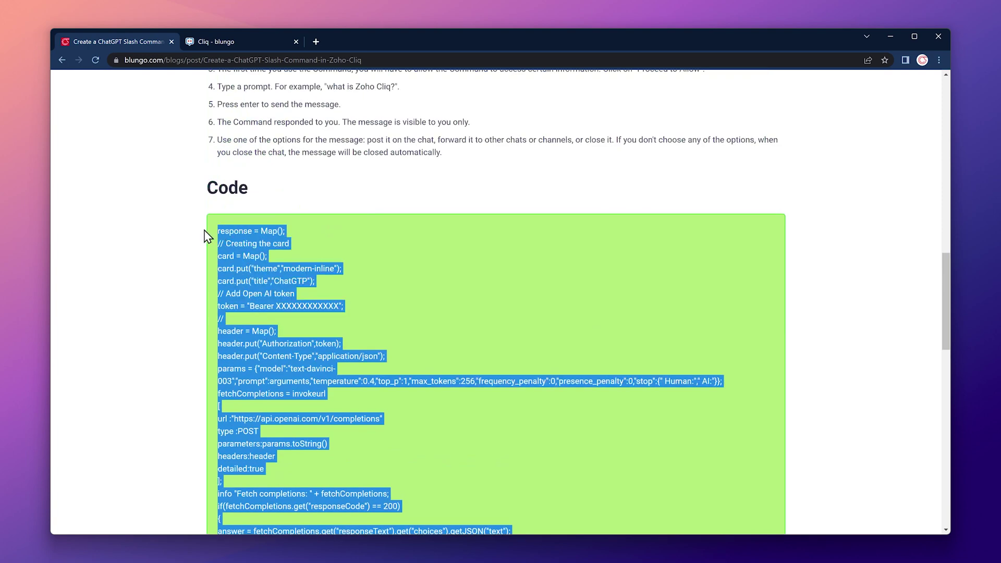
pyautogui.click(233, 42)
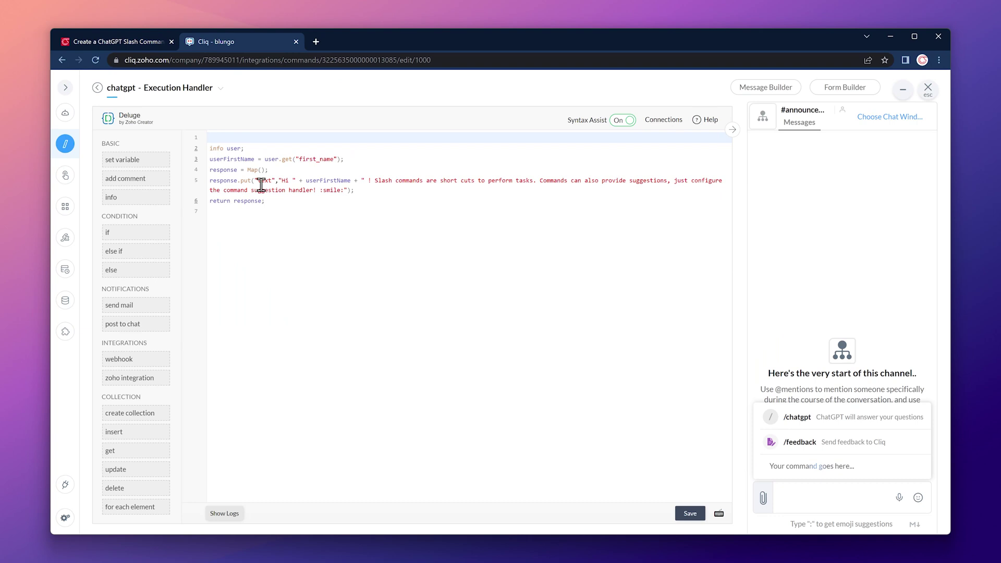
pyautogui.moveTo(270, 207); pyautogui.dragTo(212, 137)
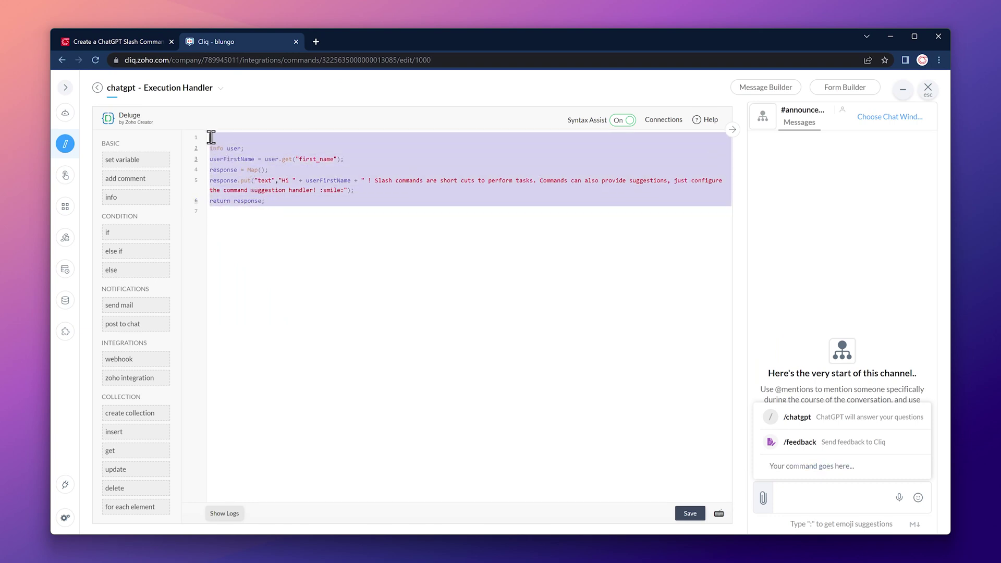
pyautogui.hotkey('ctrl', 'v')
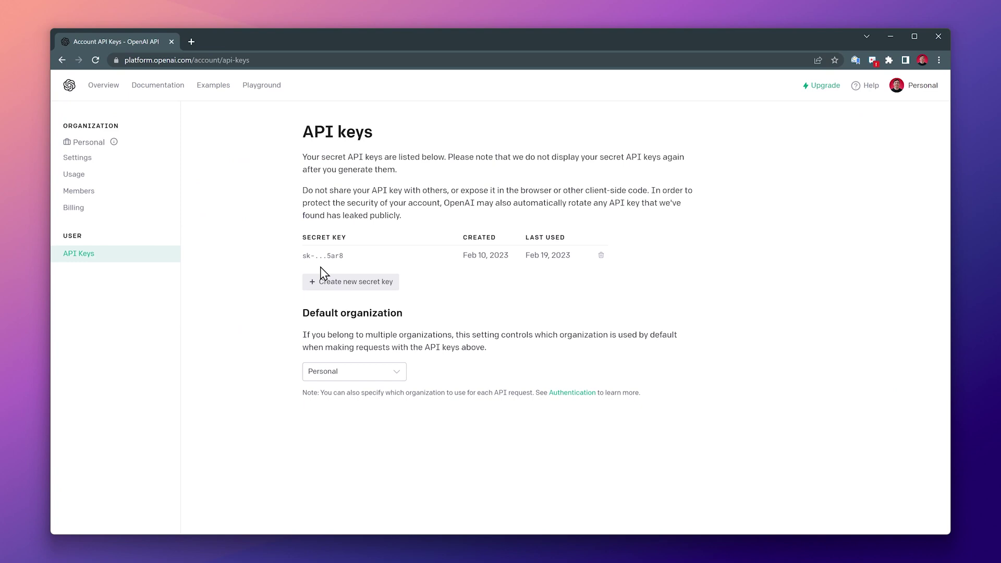
# Generate a new secret key on the OpenAI API keys page and copy it, returning to the Cliq code editor.
pyautogui.click(333, 284)
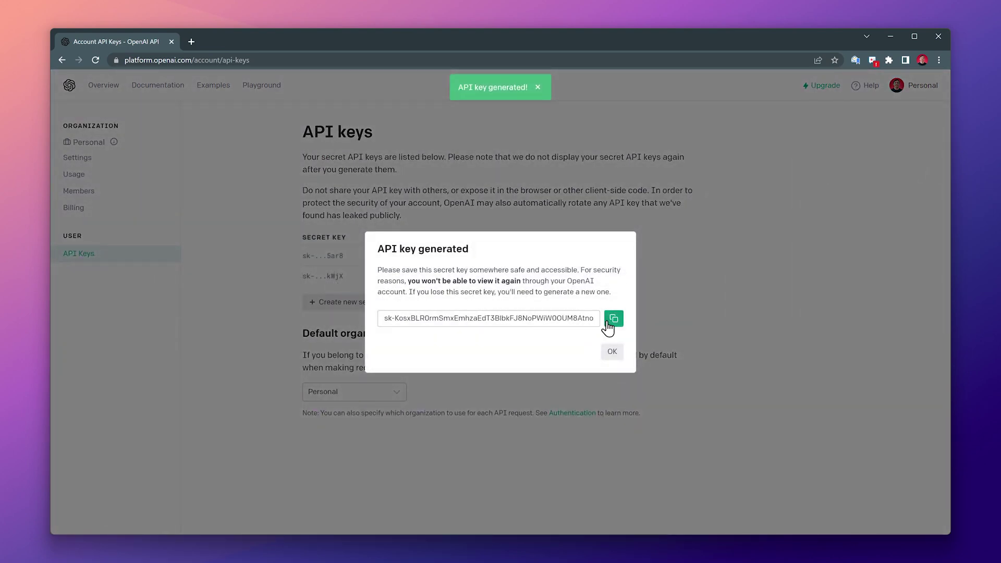
pyautogui.click(613, 324)
pyautogui.hotkey('alt', 'Tab')
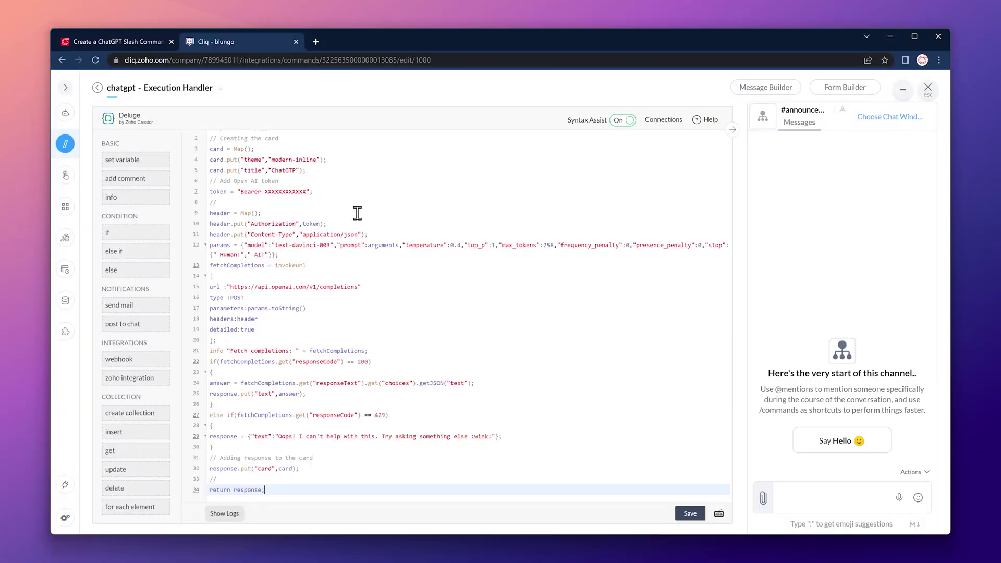
# Replace the placeholder after "Bearer" in the token line with the copied OpenAI API key and save the Execution Handler.
pyautogui.click(305, 191)
pyautogui.moveTo(306, 191); pyautogui.dragTo(265, 192)
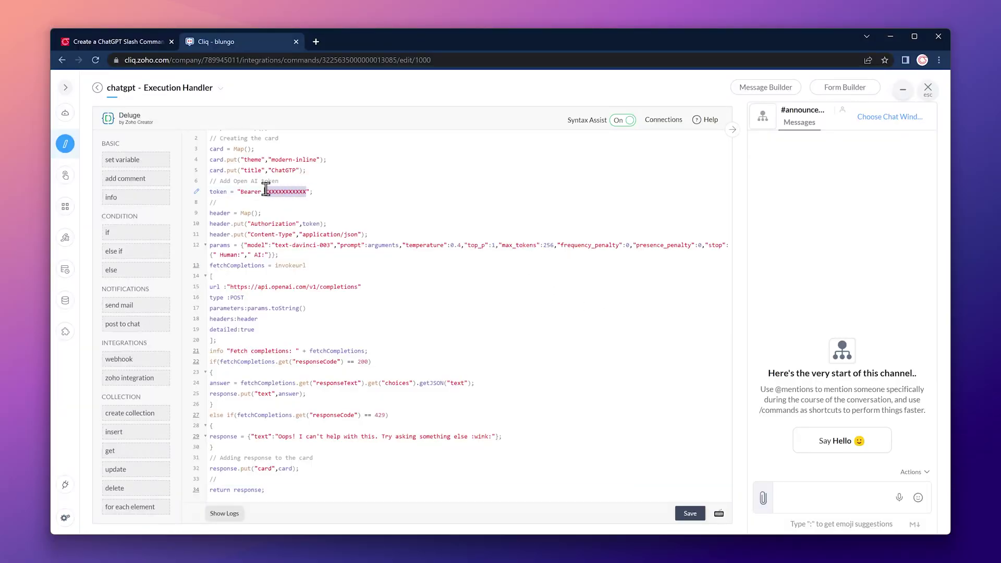
pyautogui.hotkey('ctrl', 'v')
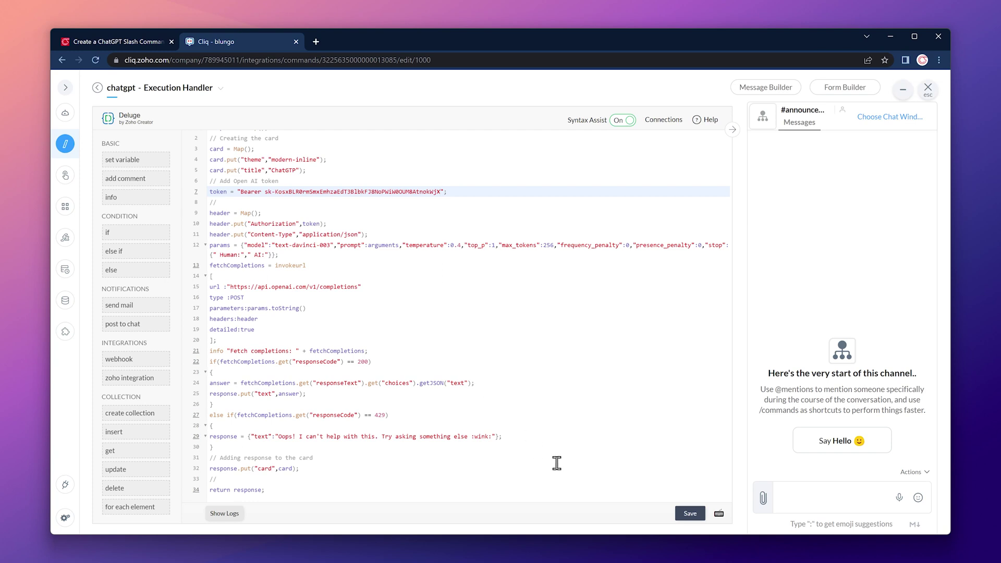
pyautogui.click(689, 514)
# Delete all default code from the chatgpt command's Suggestion Handler, save it and close the integrations editor.
pyautogui.click(205, 93)
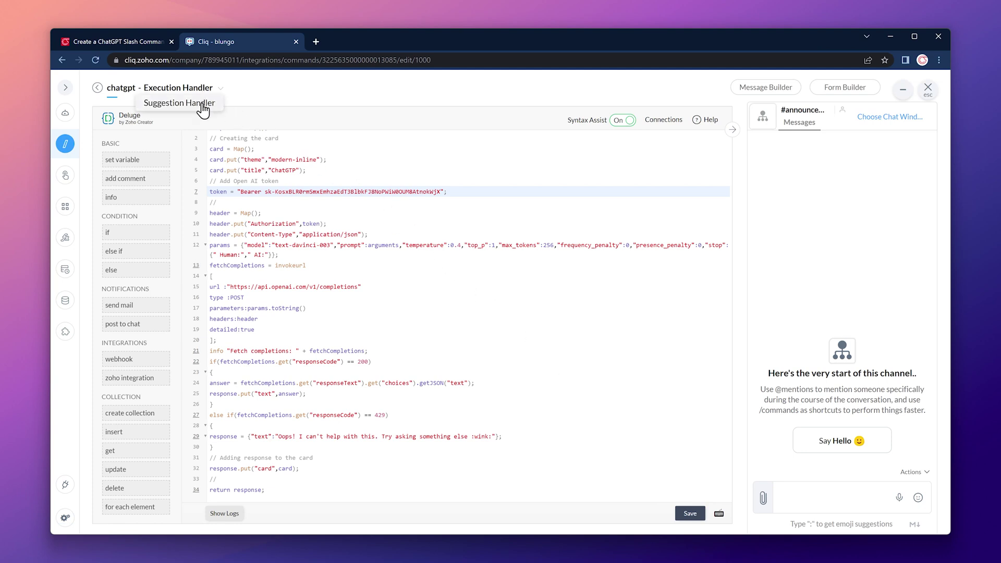
pyautogui.click(203, 104)
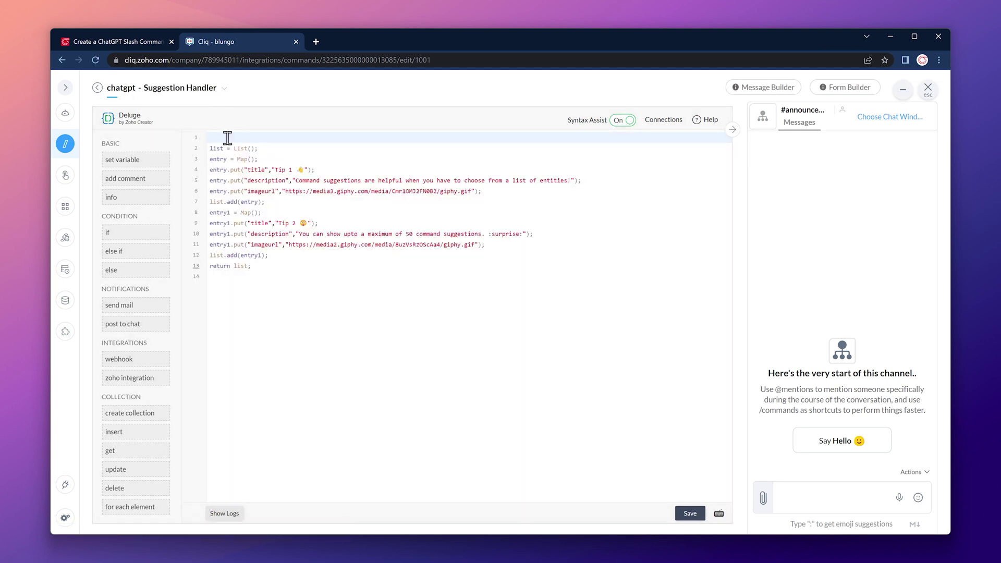
pyautogui.moveTo(290, 277); pyautogui.dragTo(206, 138)
pyautogui.press('BackSpace')
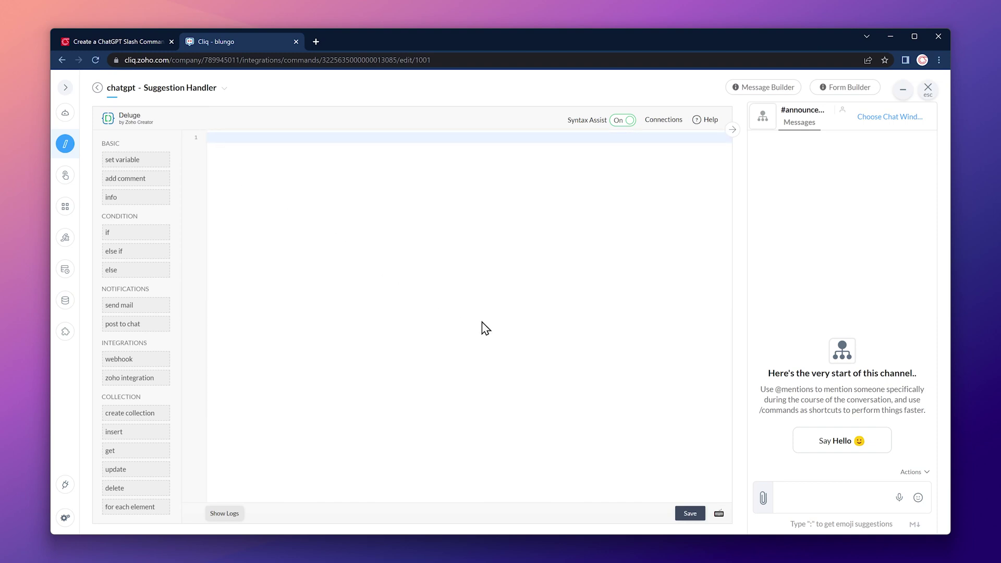
pyautogui.click(686, 513)
pyautogui.click(928, 88)
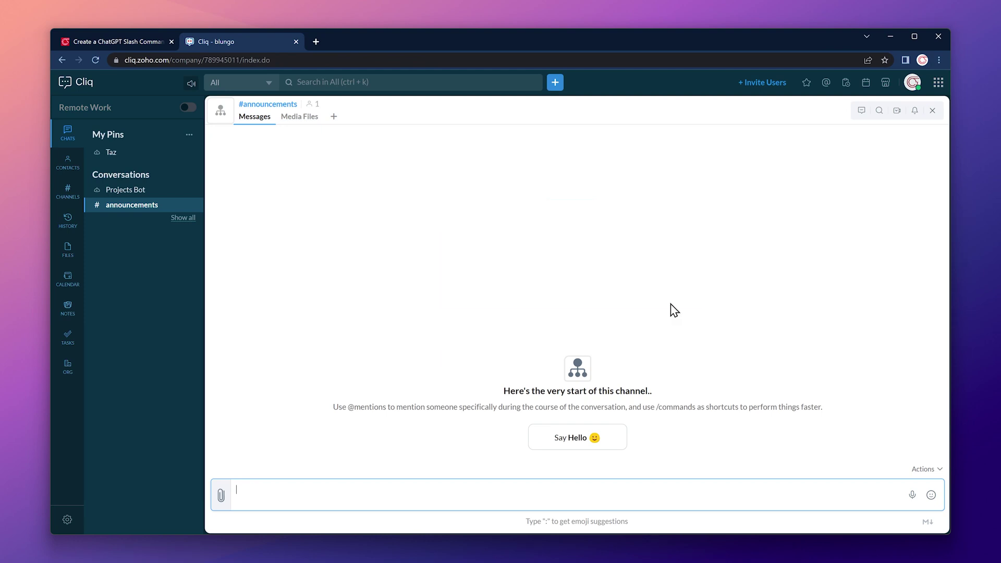
# Start the /chatgpt command in the announcements channel and allow it to access the external API api.openai.com.
pyautogui.write('chat')
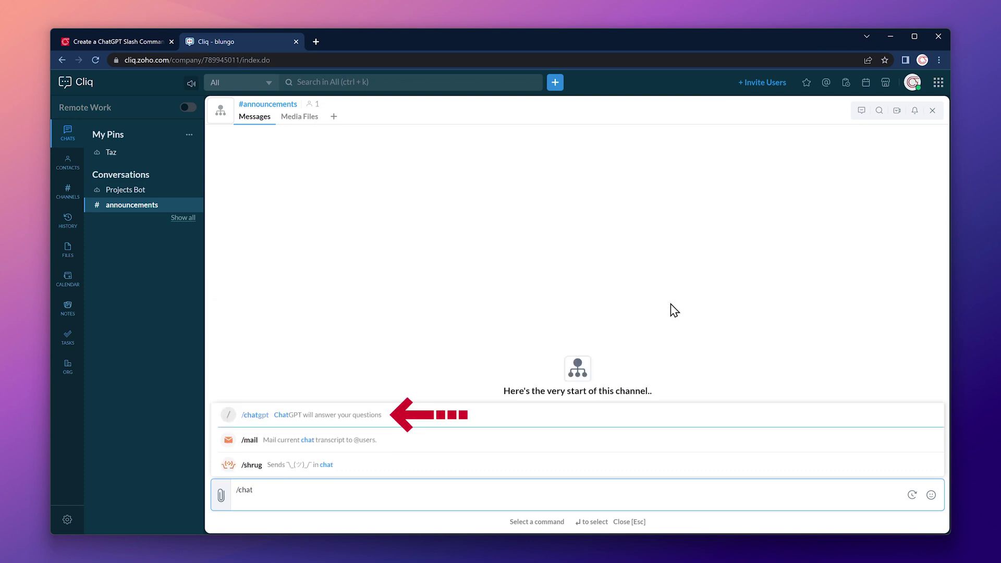
pyautogui.press('Return')
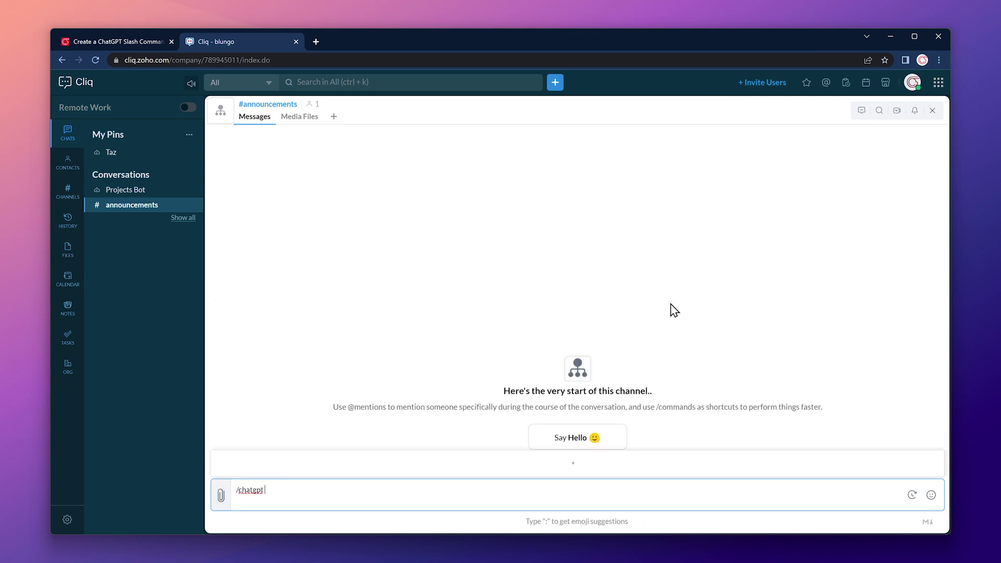
pyautogui.press('Return')
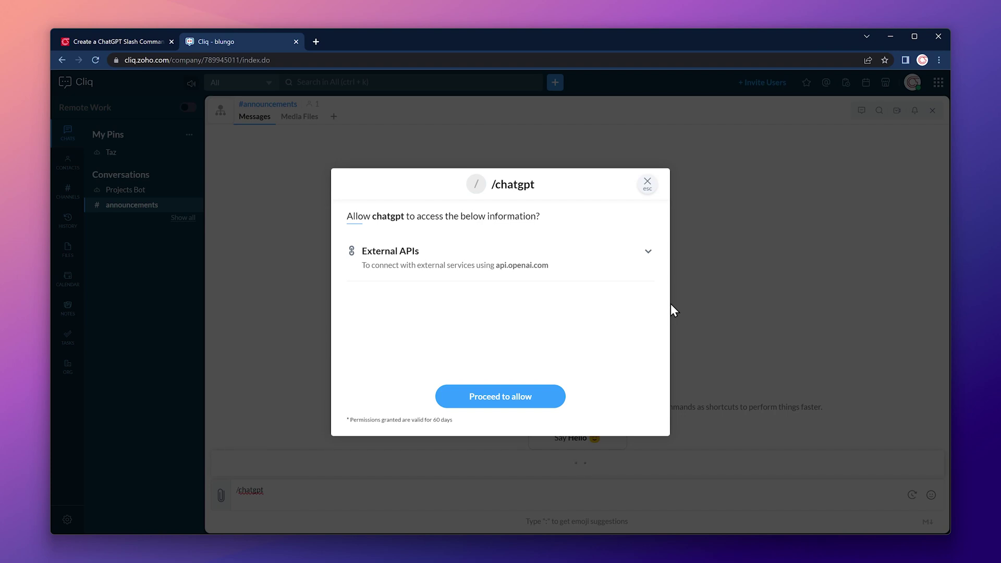
pyautogui.click(523, 400)
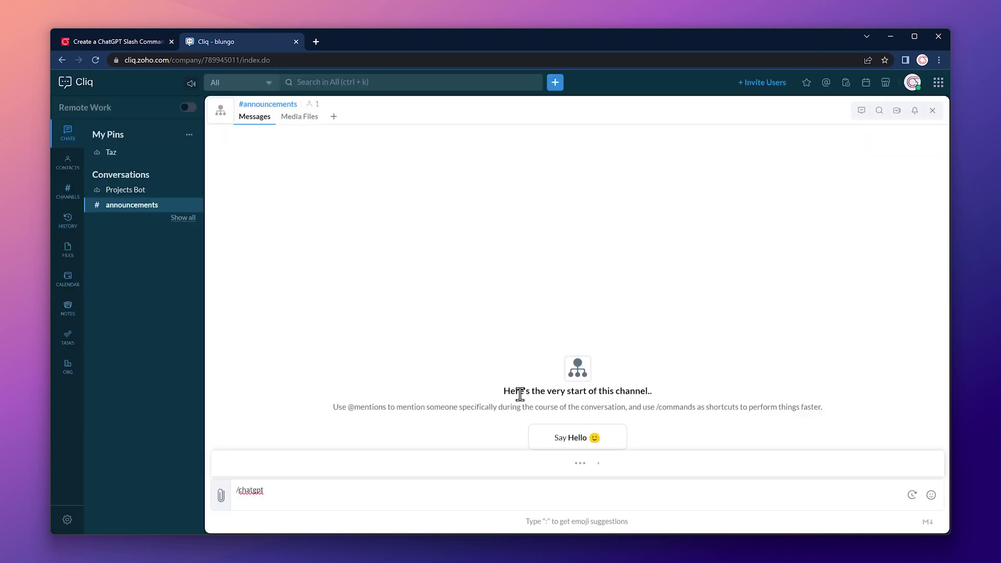
# Send the prompt "what is zoho cliq?" with the /chatgpt command in the announcements channel.
pyautogui.click(411, 487)
pyautogui.write('wha')
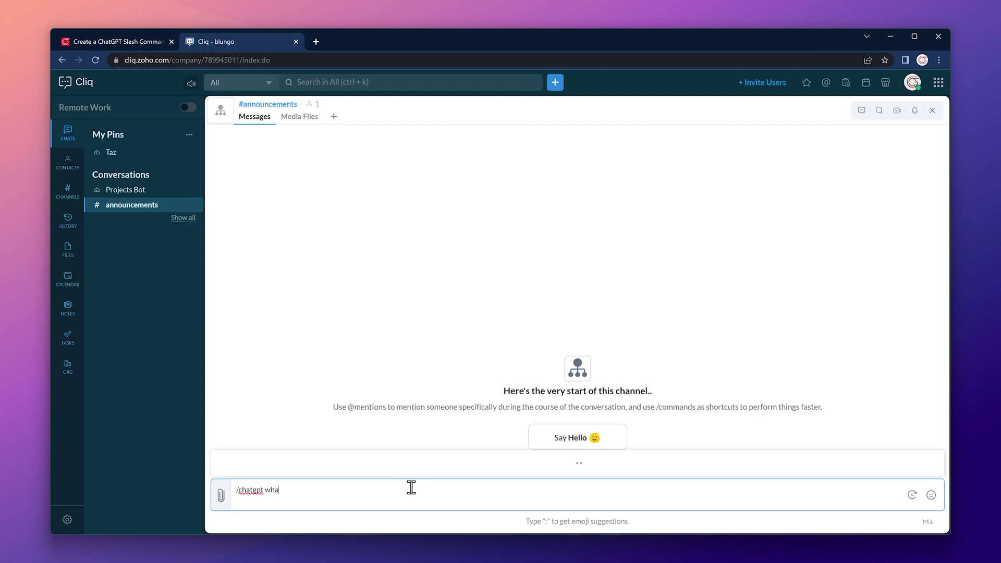
pyautogui.write('t is zoho cliq?')
pyautogui.press('Return')
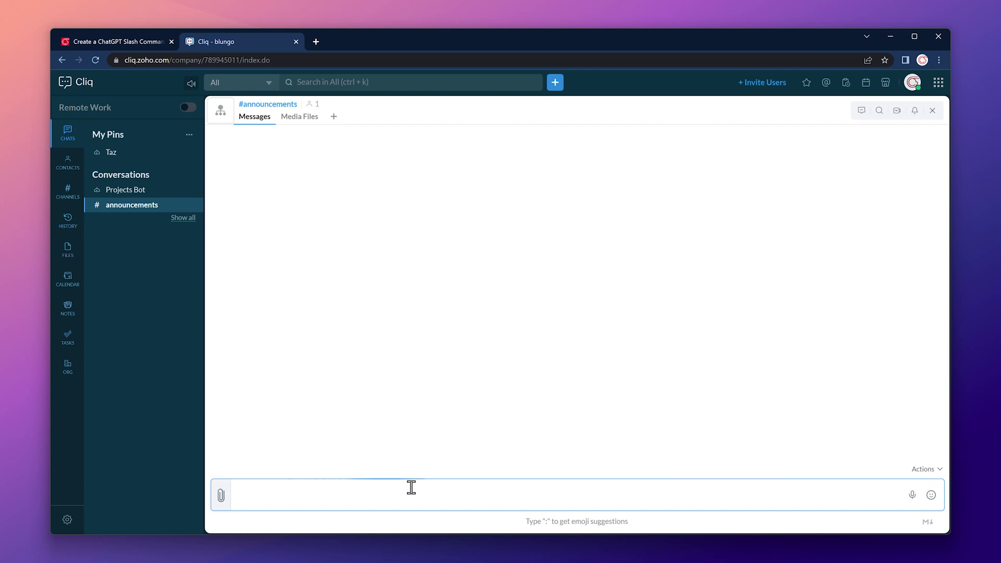